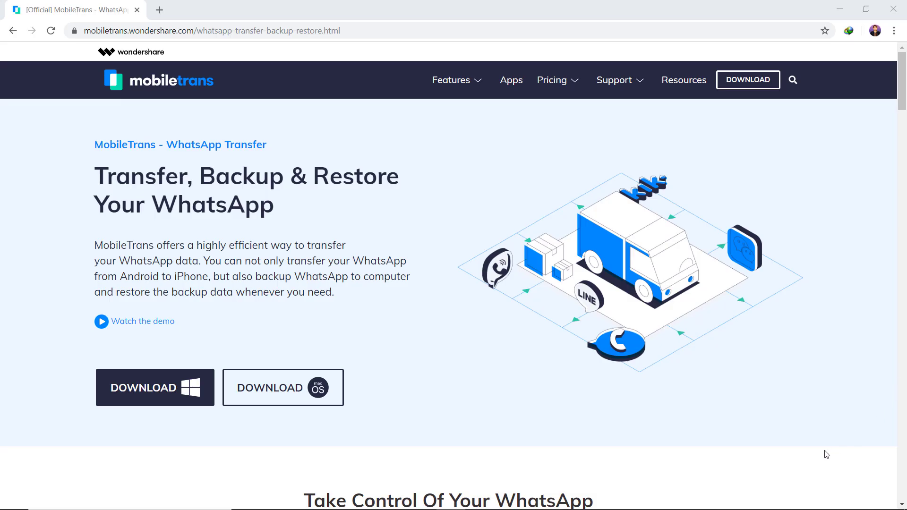
Download the Windows version of MobileTrans from its WhatsApp transfer page.
{"action": "left_click", "coordinate": [175, 405]}
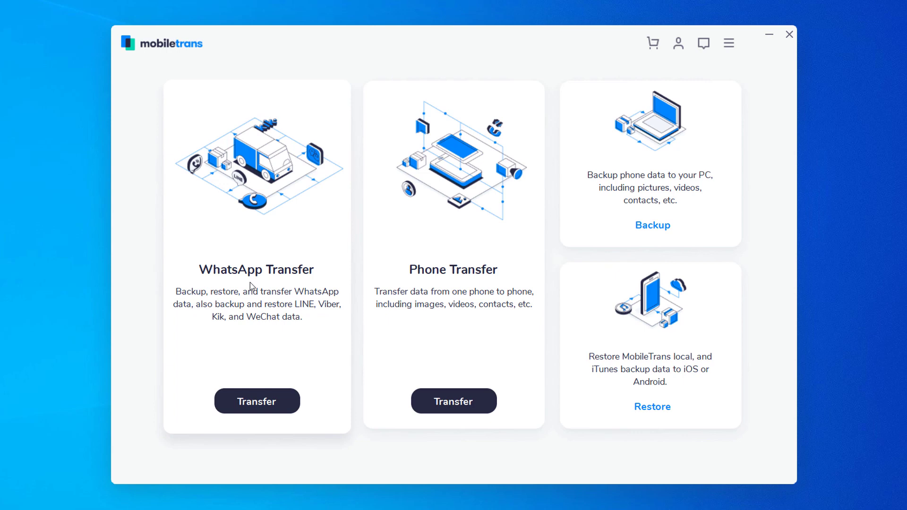
Open WhatsApp Transfer, browse the LINE, Viber, Kik and WeChat pages, then return to WhatsApp.
{"action": "left_click", "coordinate": [241, 402]}
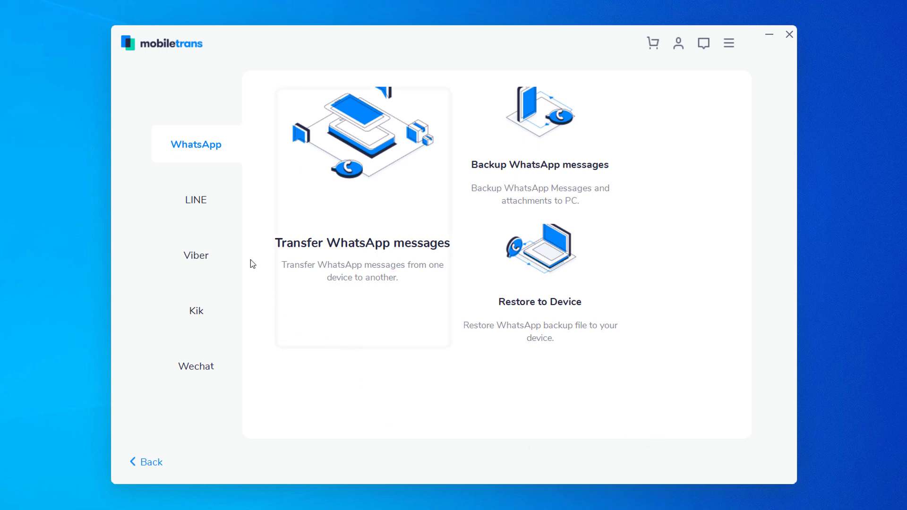
{"action": "left_click", "coordinate": [223, 197]}
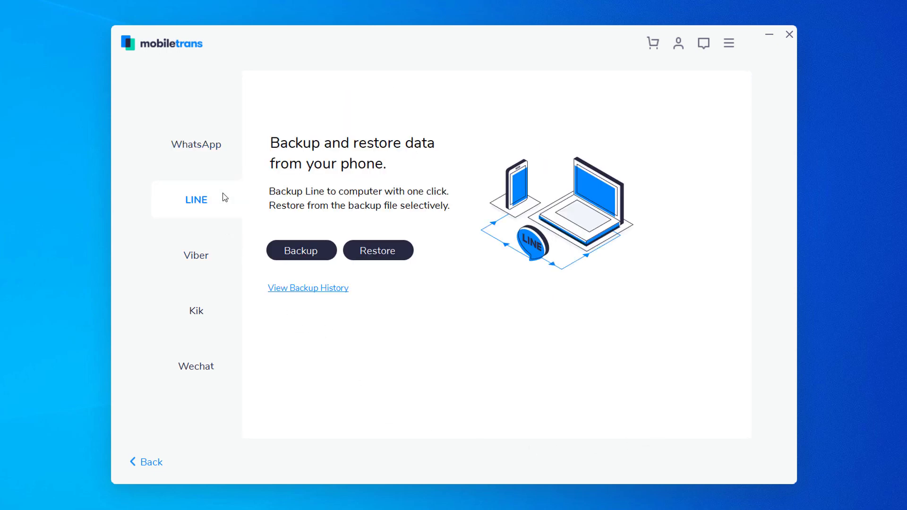
{"action": "left_click", "coordinate": [217, 252]}
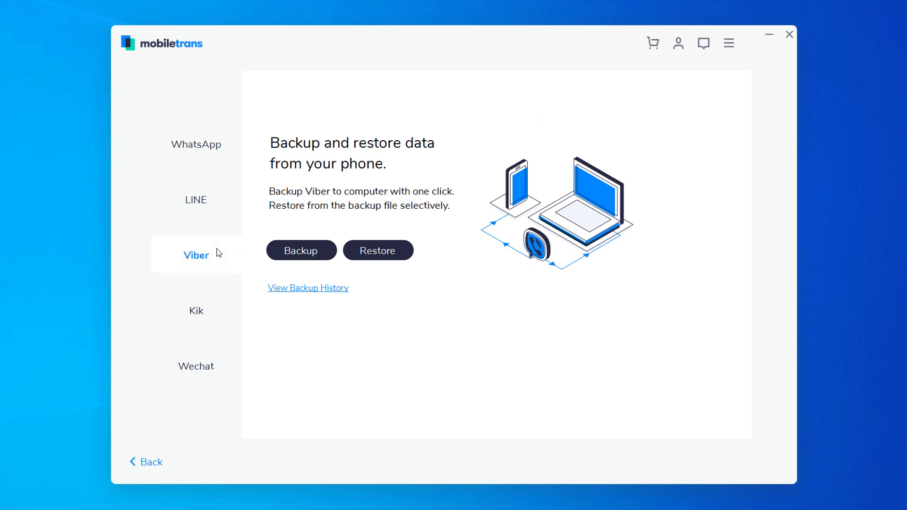
{"action": "left_click", "coordinate": [213, 310]}
{"action": "left_click", "coordinate": [212, 369]}
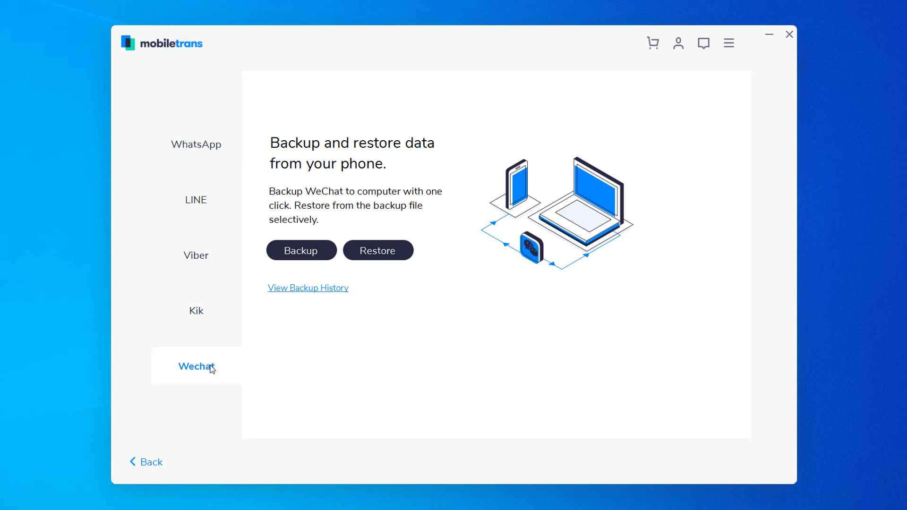
{"action": "left_click", "coordinate": [163, 151]}
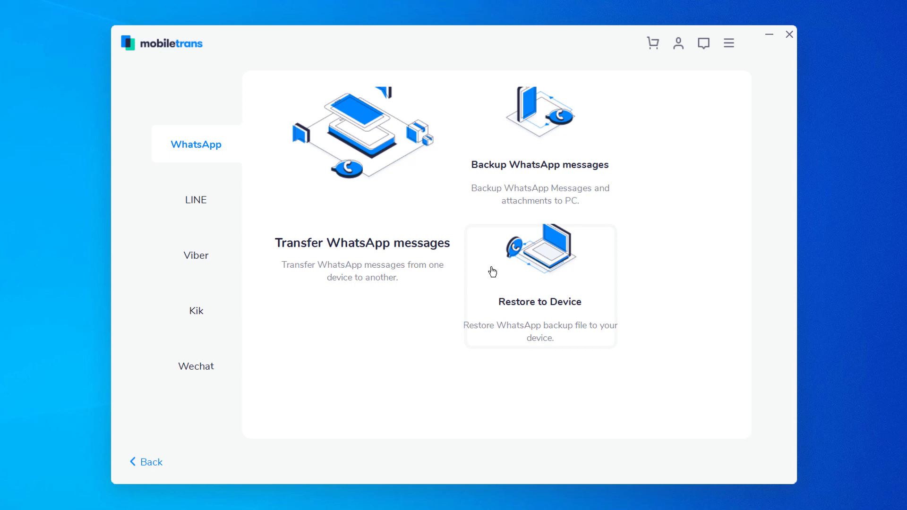
Start a WhatsApp message transfer with the phones flipped so the iPhone sends to Android.
{"action": "left_click", "coordinate": [358, 308]}
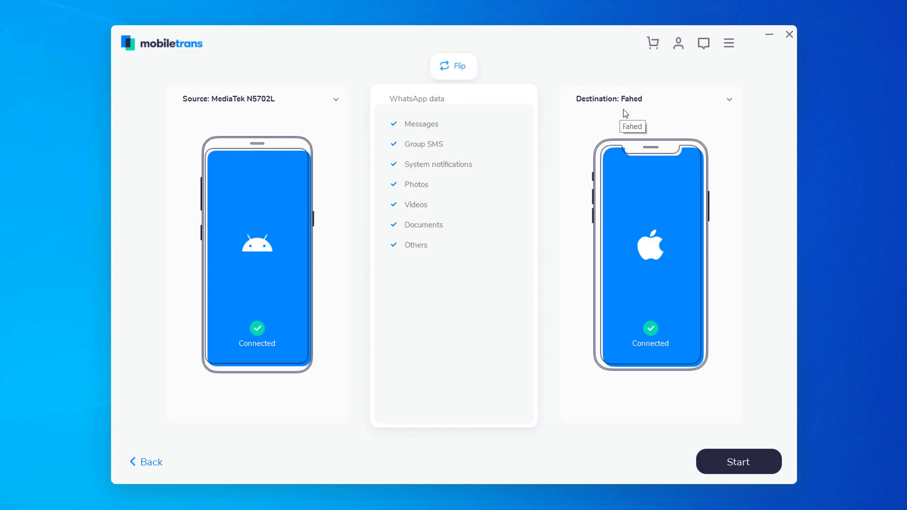
{"action": "left_click", "coordinate": [458, 75]}
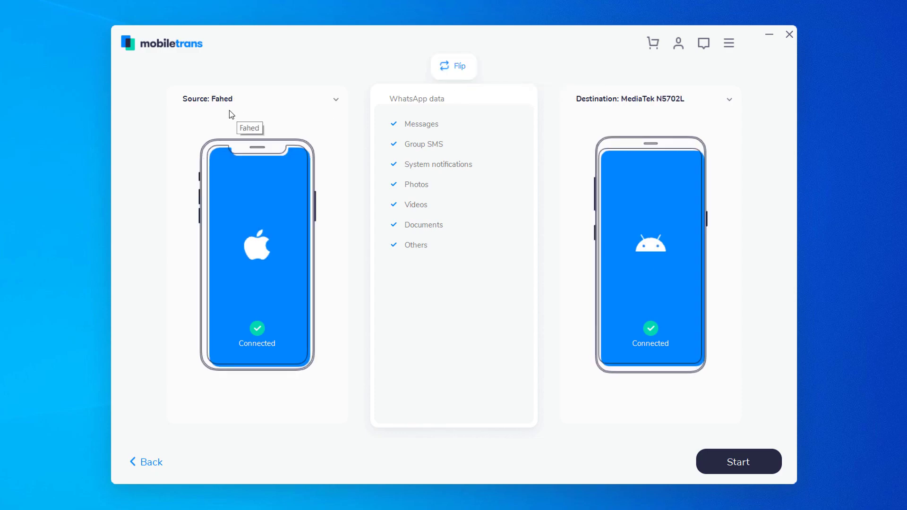
{"action": "left_click", "coordinate": [720, 468]}
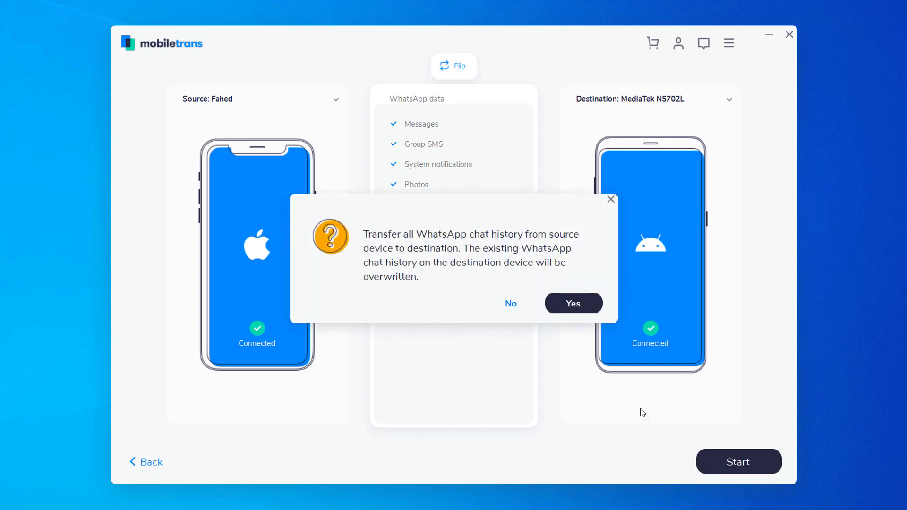
Confirm the overwrite, pass the permission guide and confirm activation to finish restoring WhatsApp.
{"action": "left_click", "coordinate": [574, 304]}
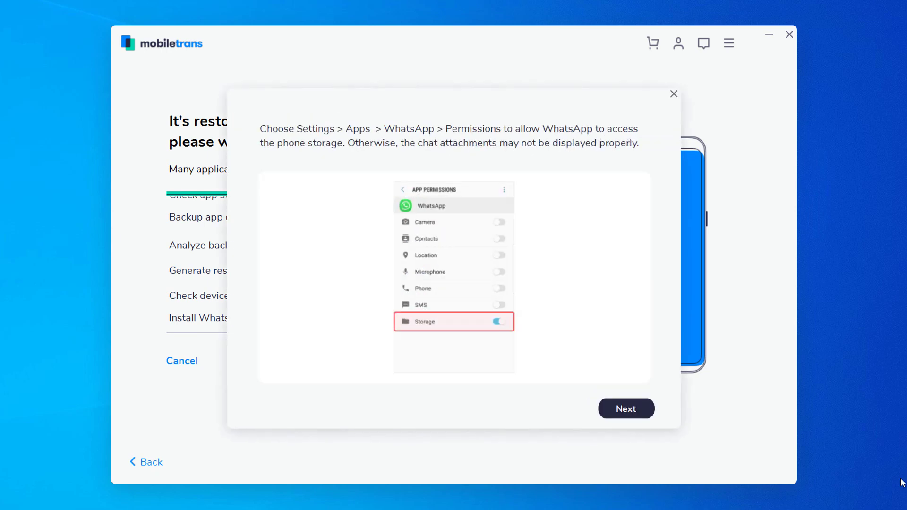
{"action": "left_click", "coordinate": [627, 410]}
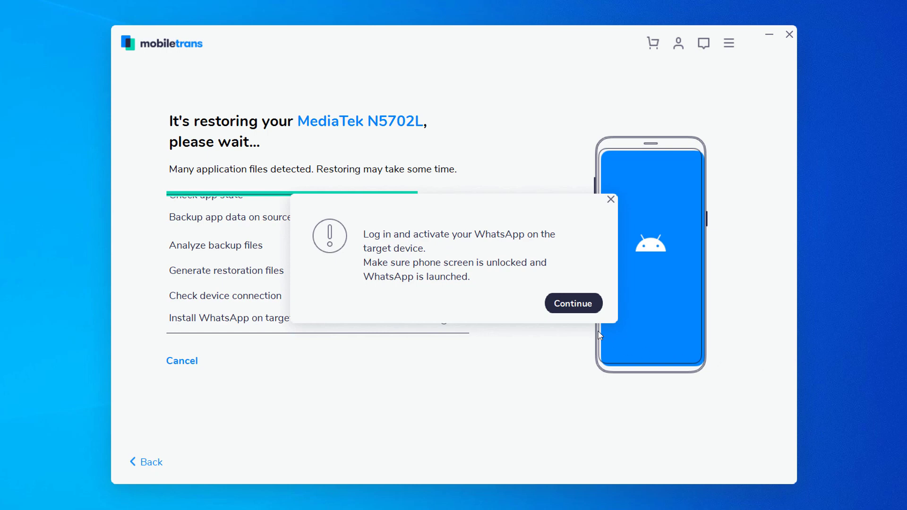
{"action": "left_click", "coordinate": [584, 310]}
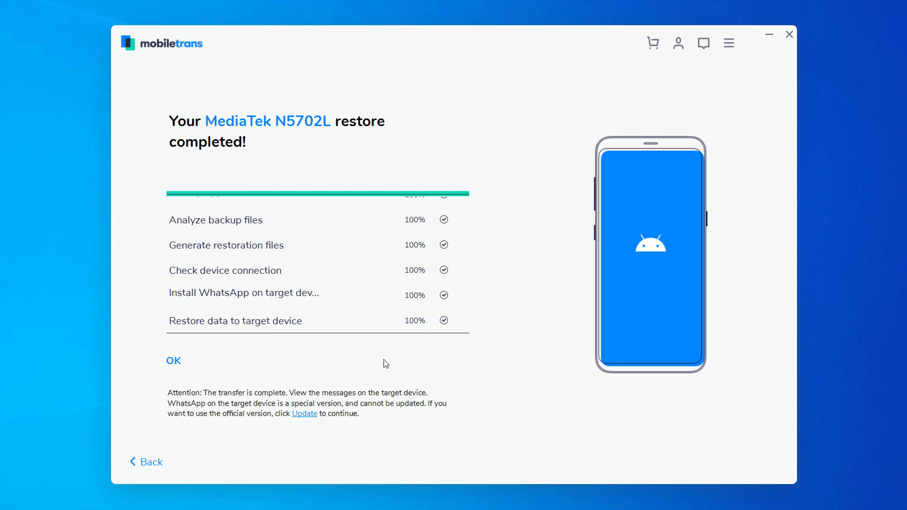
Close the finished restore, go back, and start a WhatsApp backup of the iPhone to the PC.
{"action": "left_click", "coordinate": [174, 362]}
{"action": "left_click", "coordinate": [151, 462]}
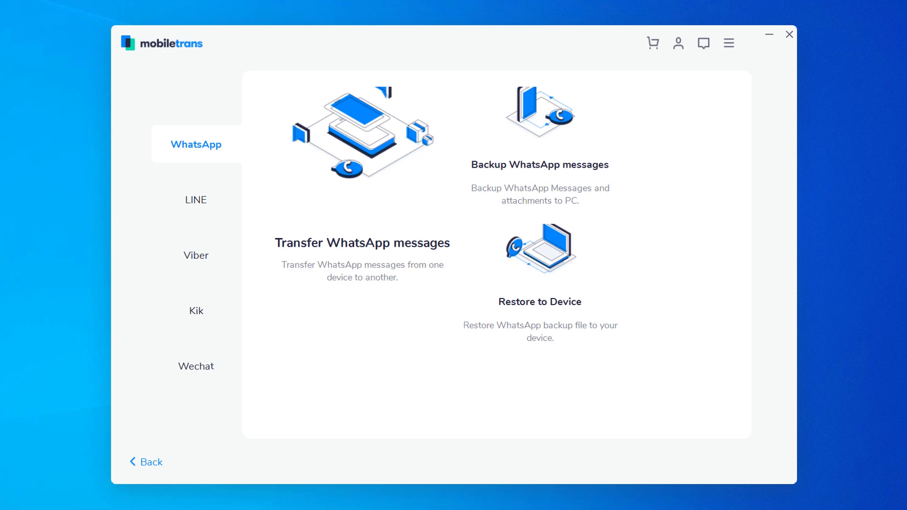
{"action": "left_click", "coordinate": [604, 149]}
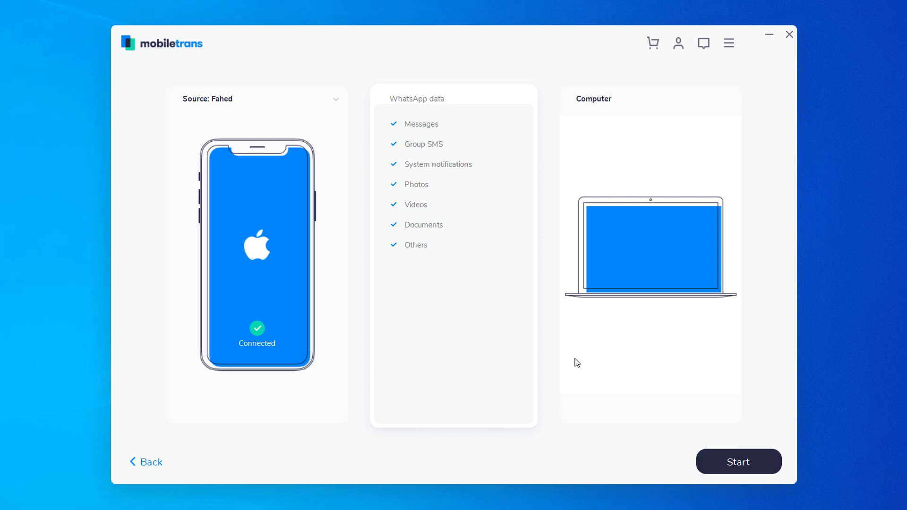
{"action": "left_click", "coordinate": [709, 469]}
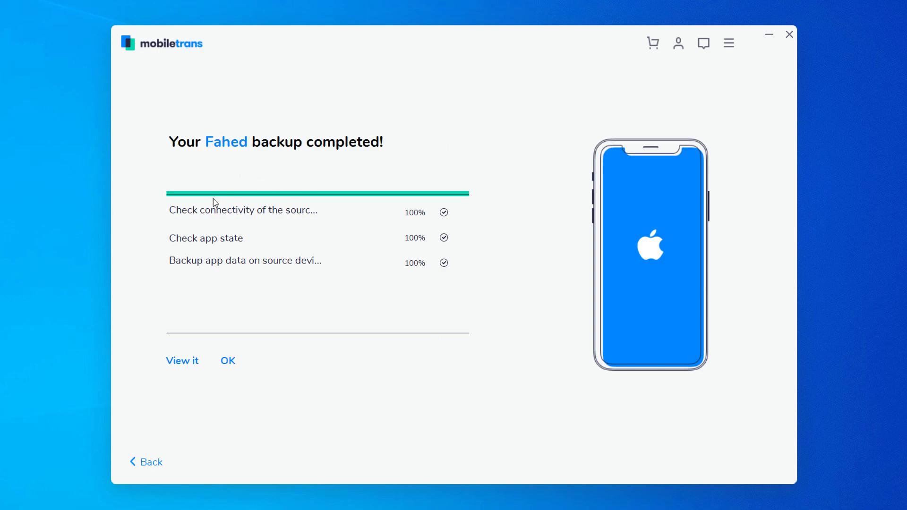
Check the 337.80 MB backup from 2019-12-04 in the backup list, then go back to WhatsApp options.
{"action": "left_click", "coordinate": [183, 364]}
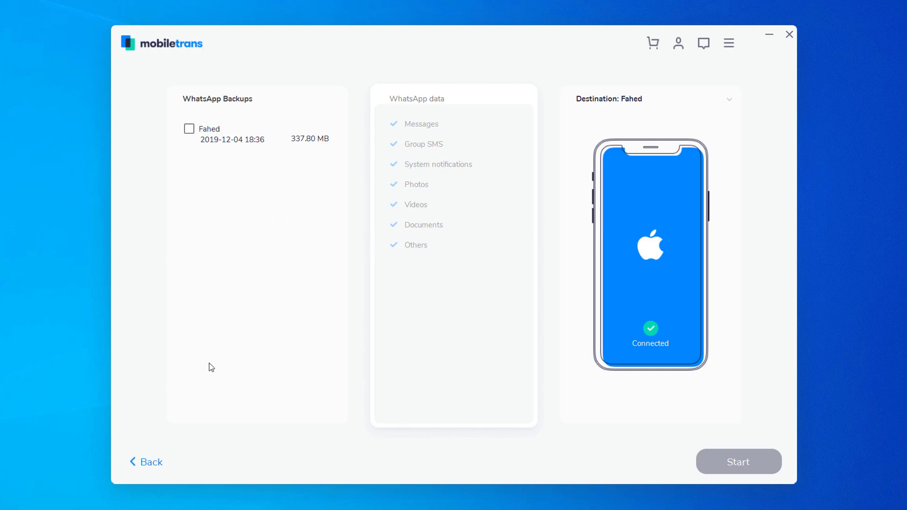
{"action": "left_click", "coordinate": [151, 463]}
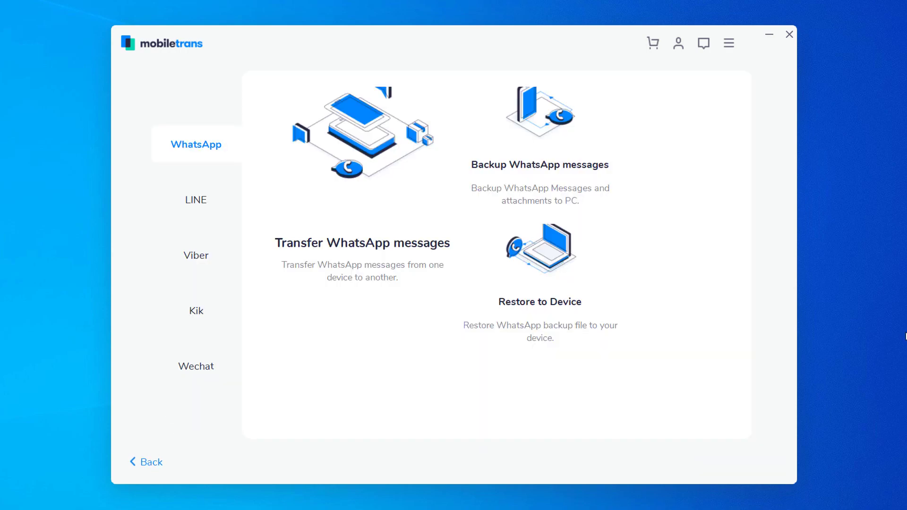
Restore the 2019-12-04 backup to the MediaTek N5702L, confirming the overwrite and the permission guide.
{"action": "left_click", "coordinate": [593, 278]}
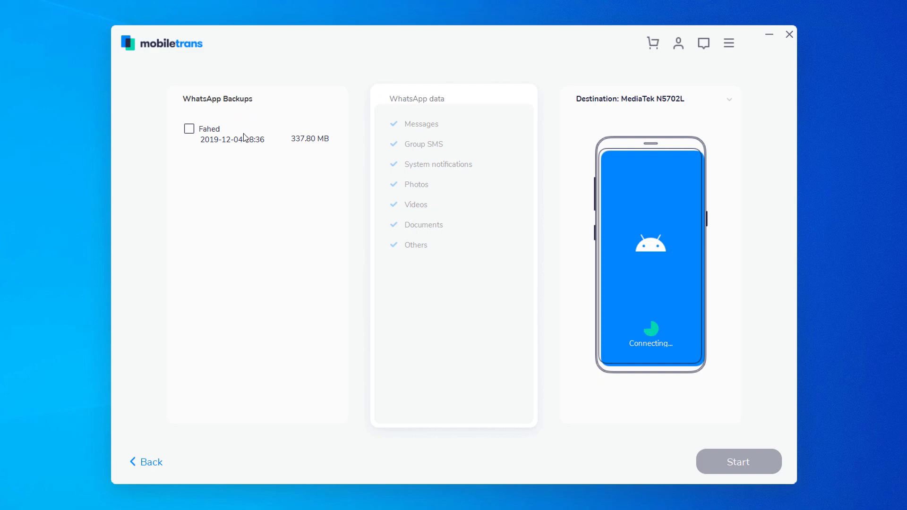
{"action": "left_click", "coordinate": [190, 129]}
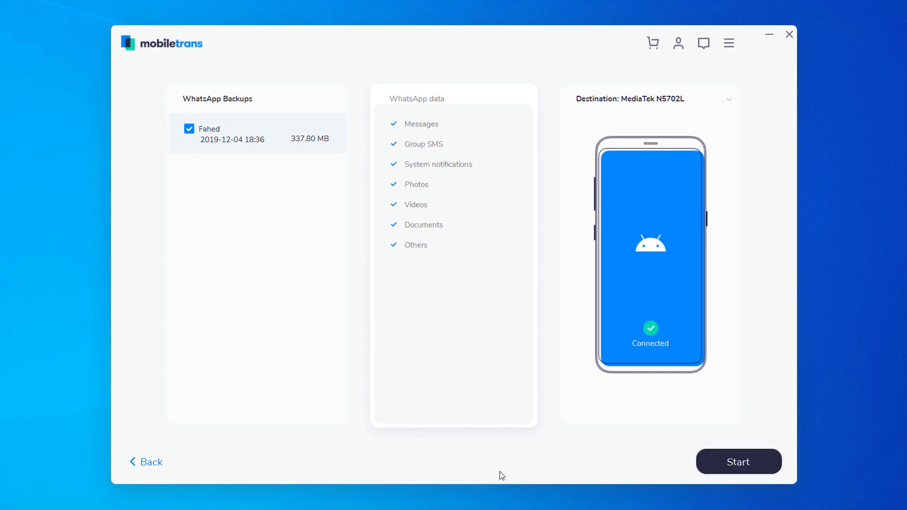
{"action": "left_click", "coordinate": [707, 469]}
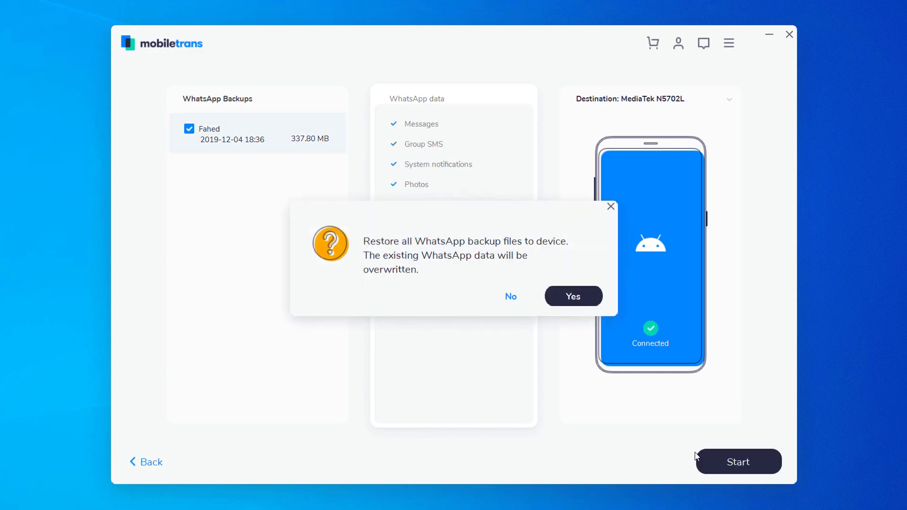
{"action": "left_click", "coordinate": [573, 297]}
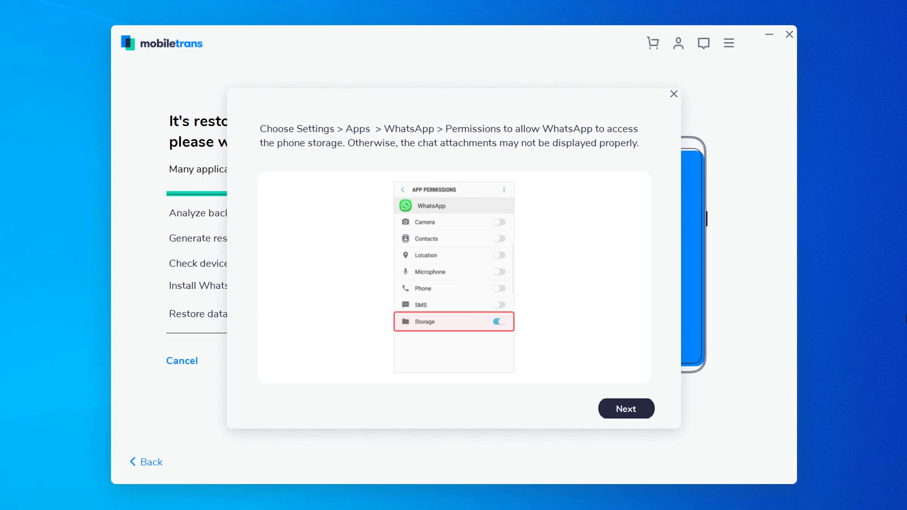
{"action": "left_click", "coordinate": [652, 415]}
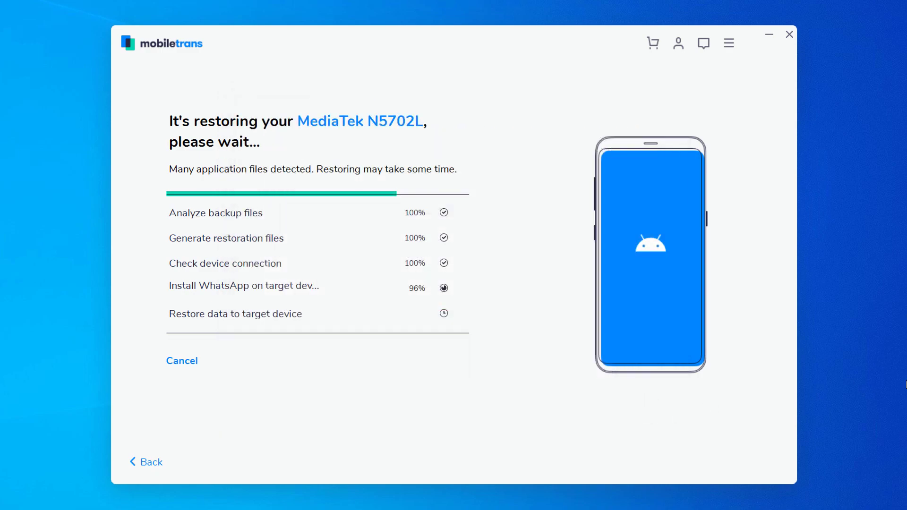